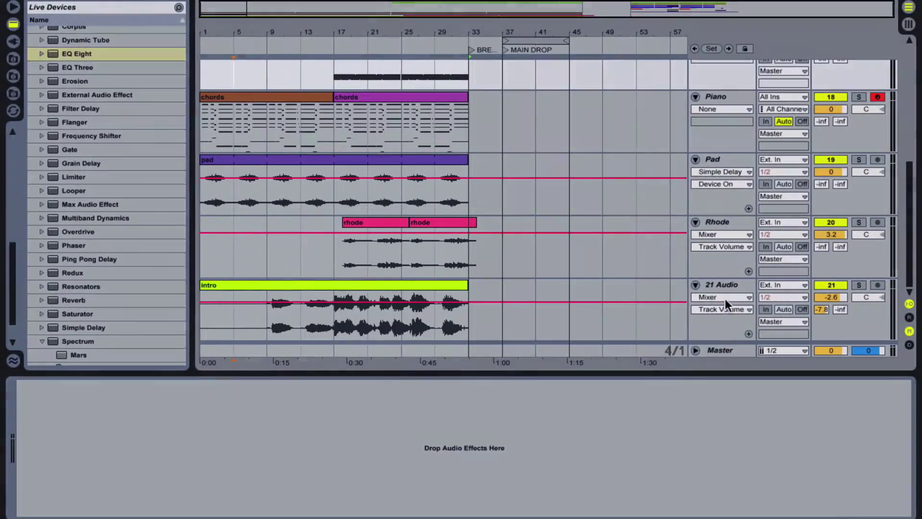
Step: Add the 22 Audio track with breakdownfx.wav from Samples/FXs at bar 33, Warp switched off
left_click(731, 282)
key("ctrl+t")
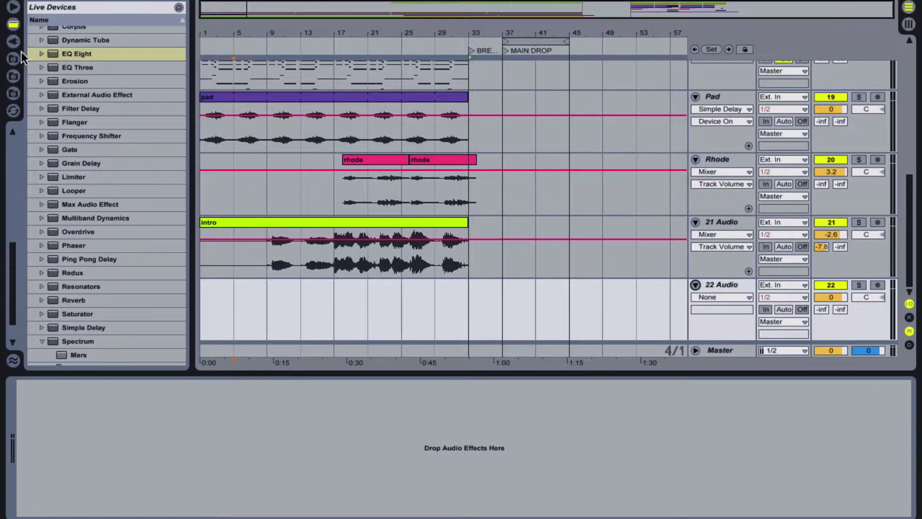
left_click(14, 59)
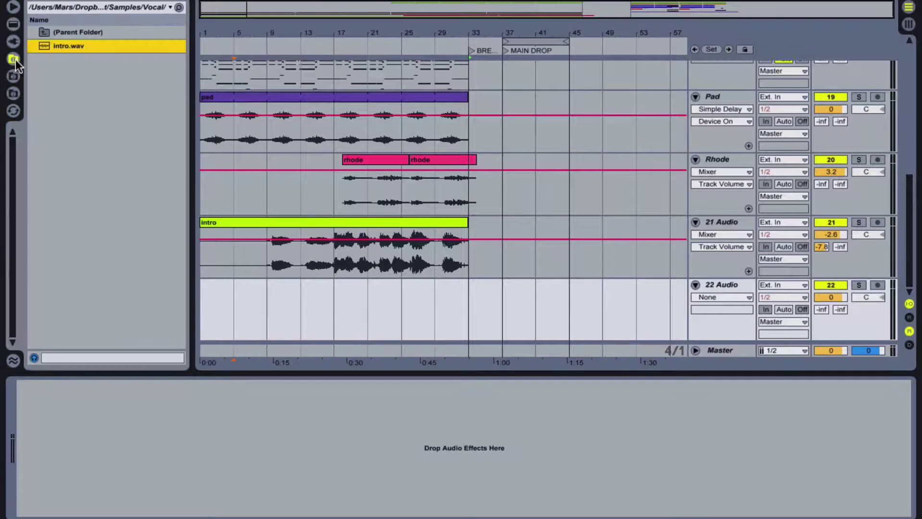
double_click(76, 33)
double_click(59, 75)
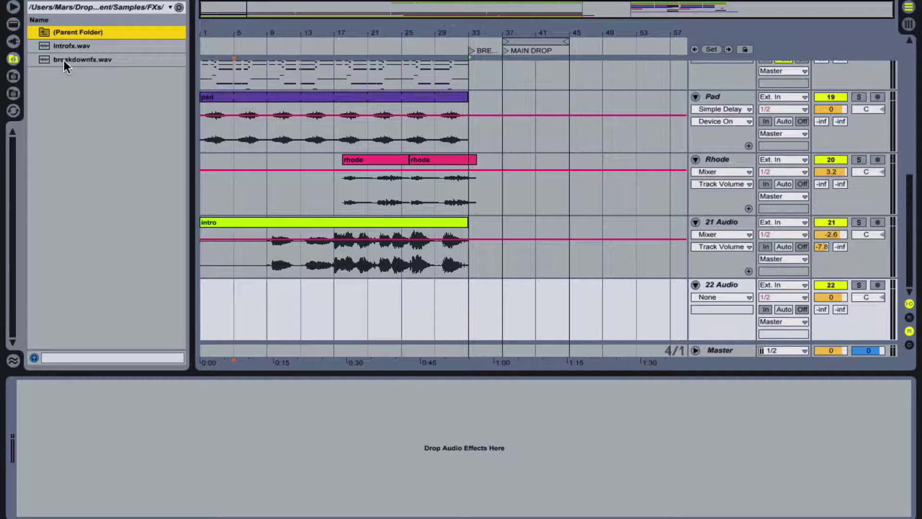
left_click_drag(63, 60, 479, 304)
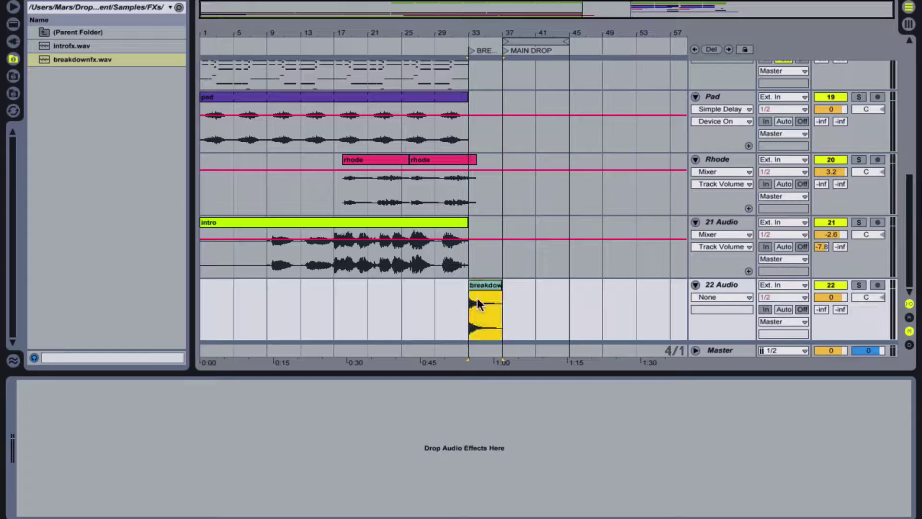
double_click(482, 296)
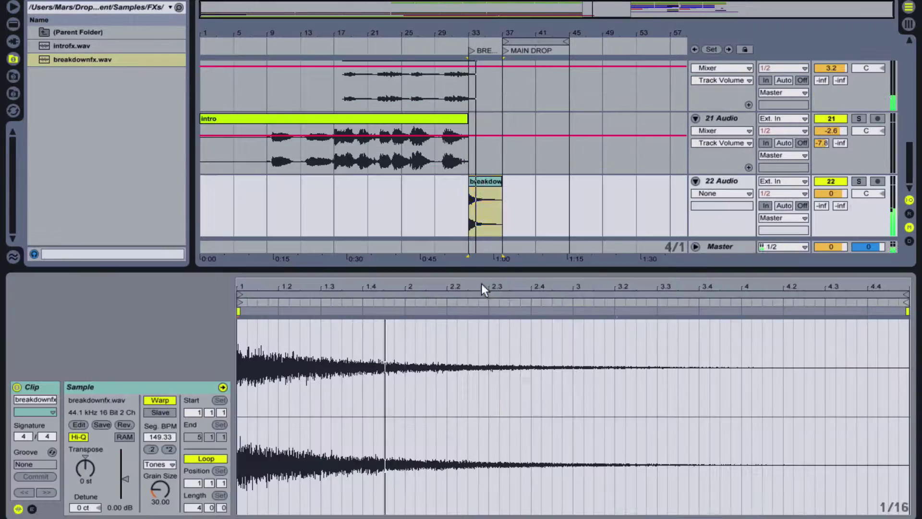
left_click(160, 400)
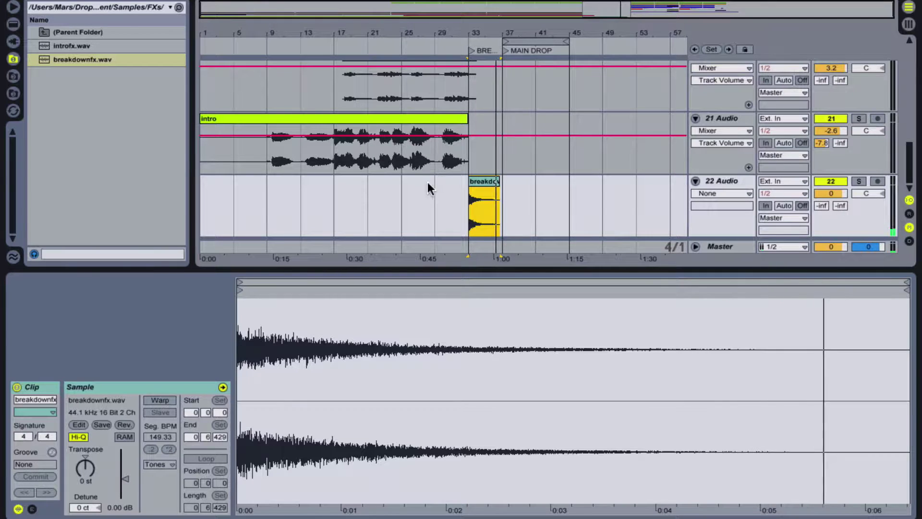
scroll(478, 169, "up", 10)
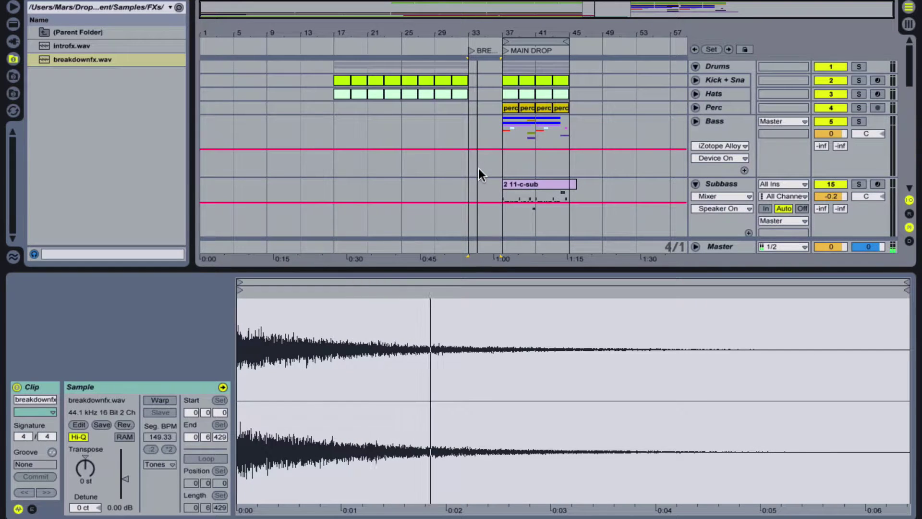
Step: Insert a new audio track in the Drums group and name it Crash
left_click(740, 65)
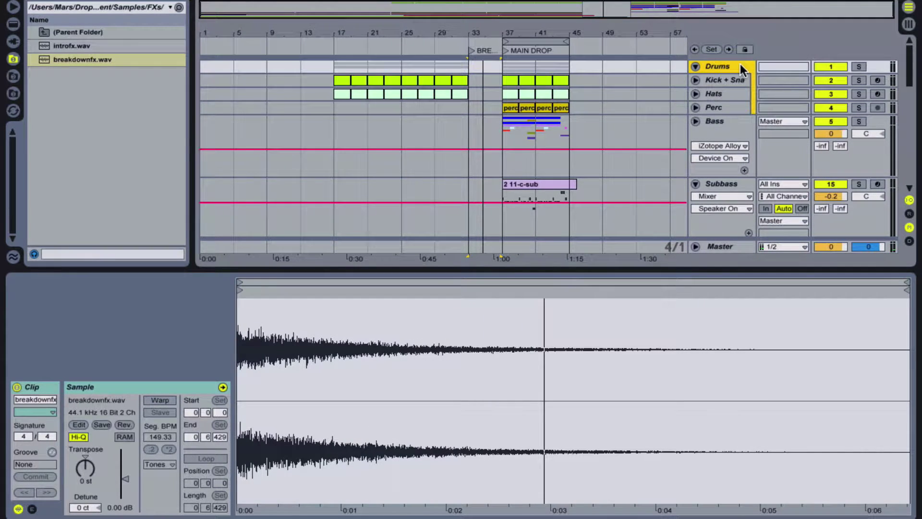
key("super+t")
key("super+r")
type("CRAS")
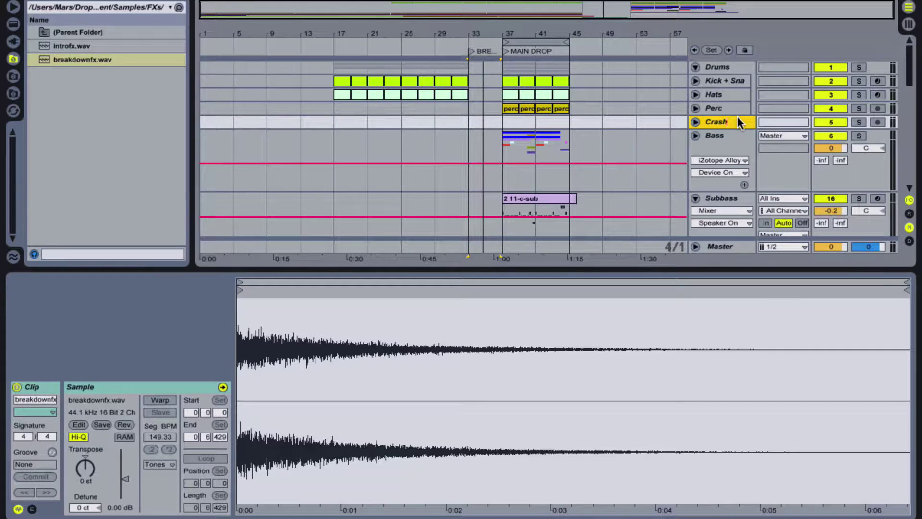
Step: Place crash.wav from Samples/Drums at bar 33 and copy it to bar 37
left_click(47, 30)
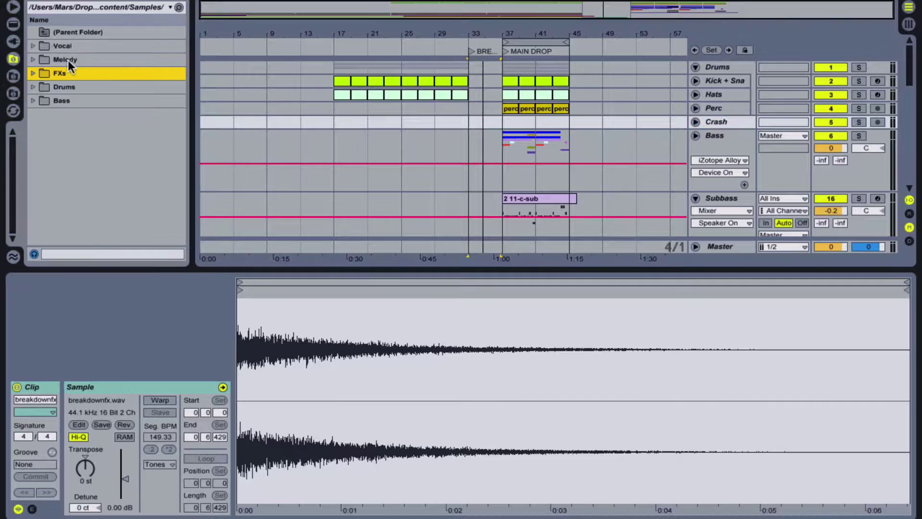
double_click(60, 87)
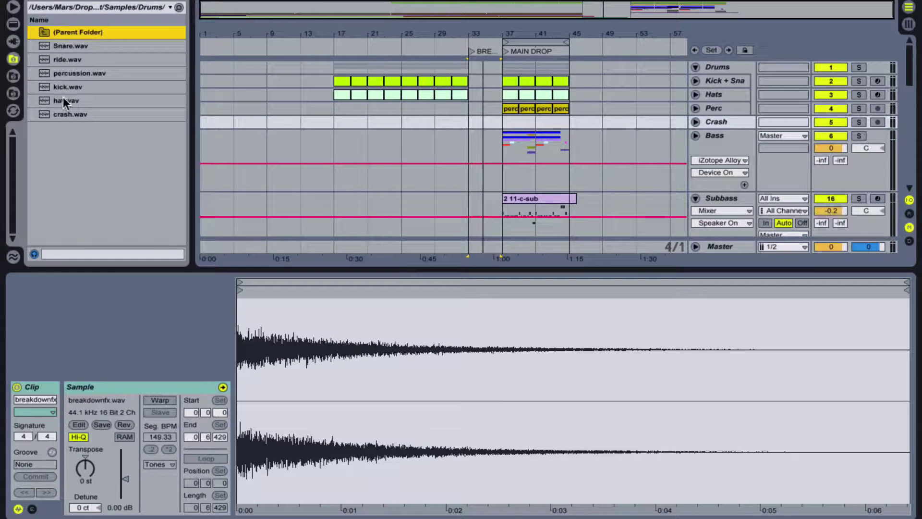
left_click_drag(59, 114, 480, 130)
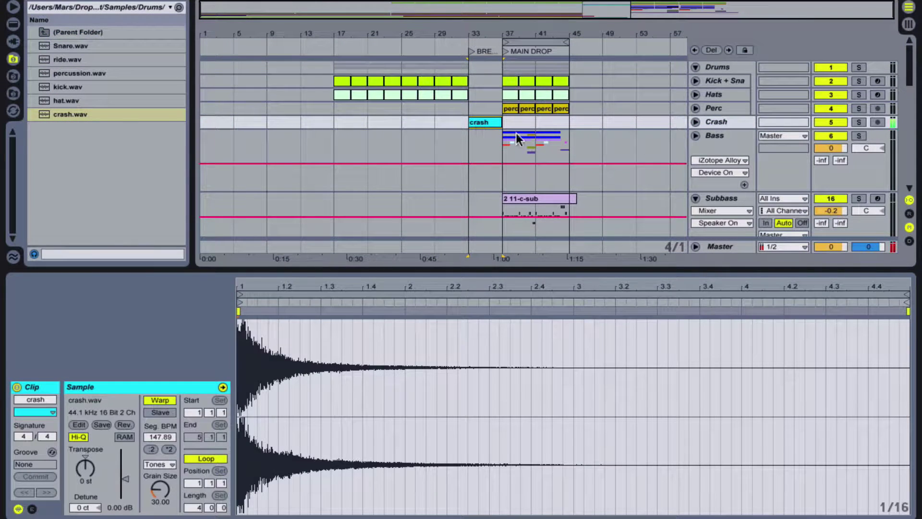
left_click(696, 123)
left_click(830, 131)
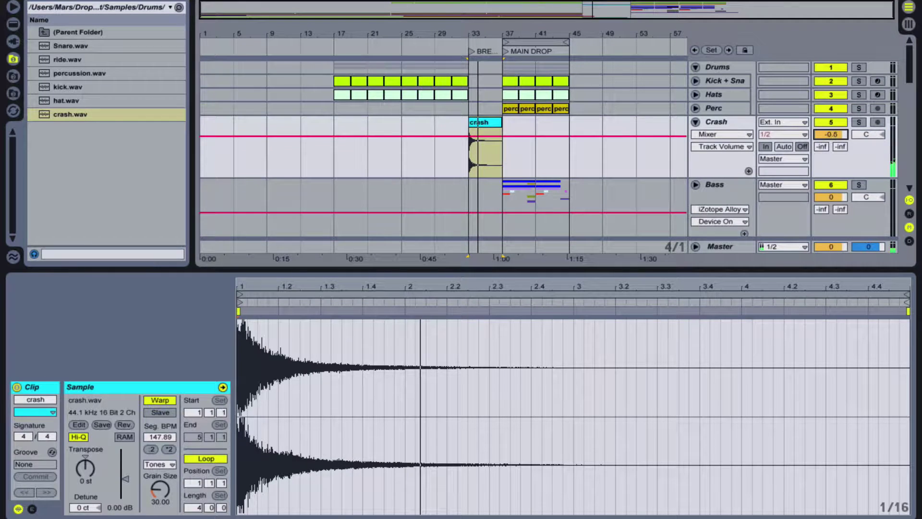
left_click_drag(491, 123, 528, 129)
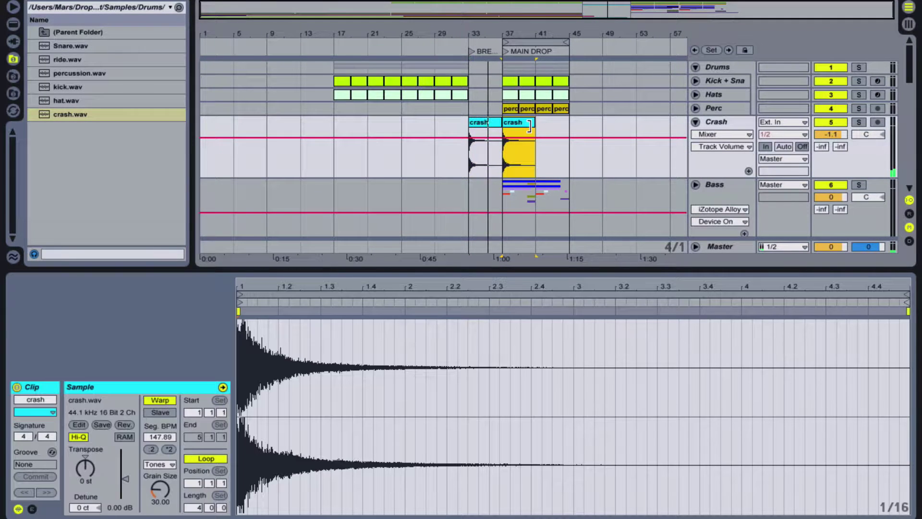
scroll(495, 120, "down", 10)
Step: Audition the breakdown from the intro clip and select the 23 Audio track
left_click(434, 154)
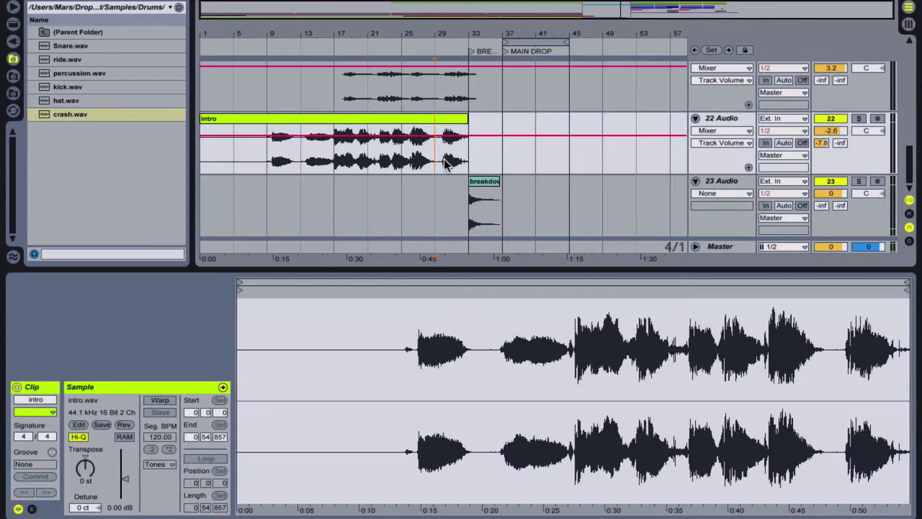
key("space")
left_click(722, 179)
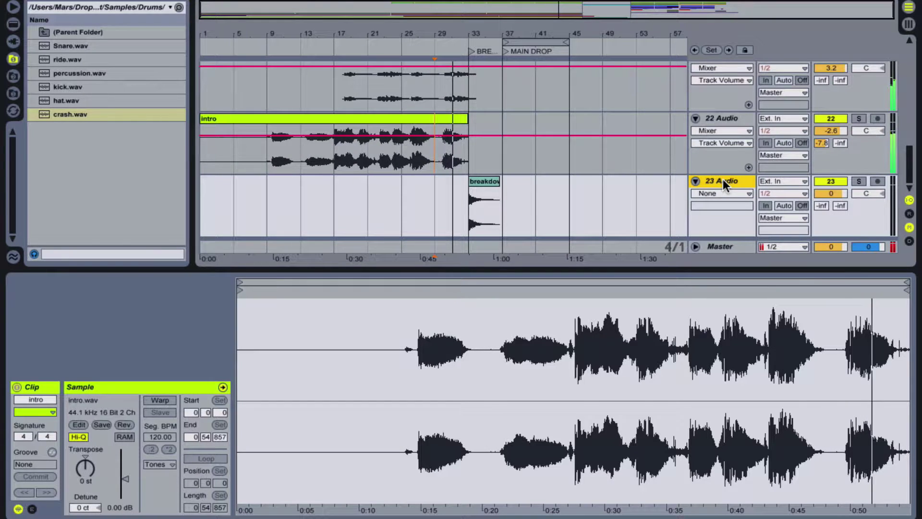
Step: Place introfx.wav from Samples/FXs on 23 Audio so it ends at bar 33
left_click(59, 30)
double_click(59, 31)
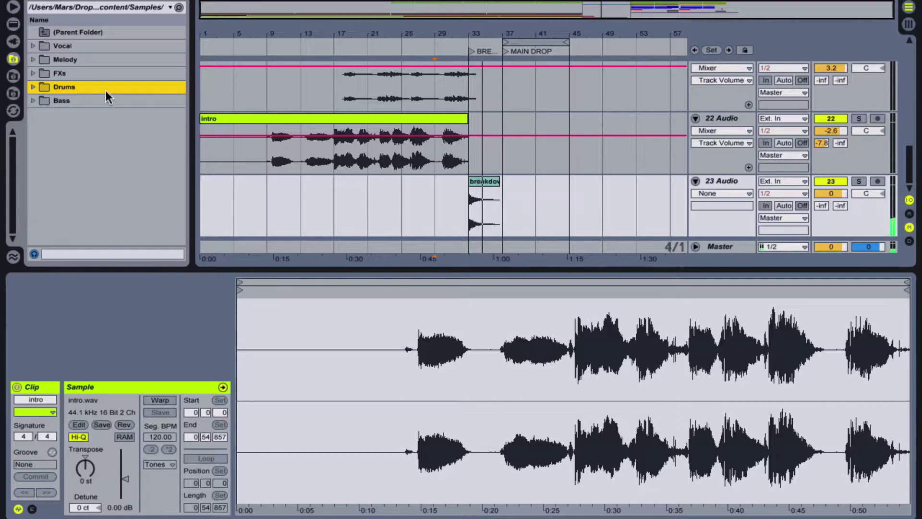
double_click(58, 74)
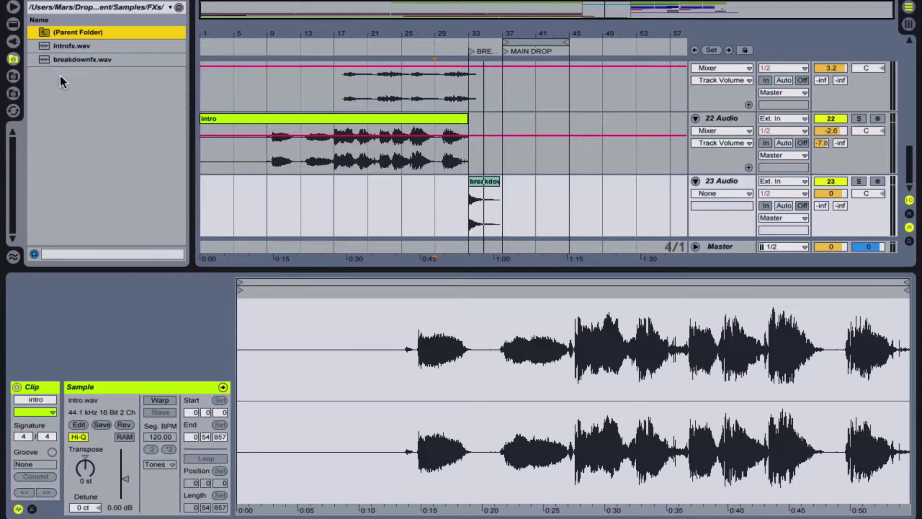
left_click_drag(53, 48, 442, 206)
left_click_drag(490, 11, 494, 78)
left_click_drag(464, 184, 537, 186)
key("space")
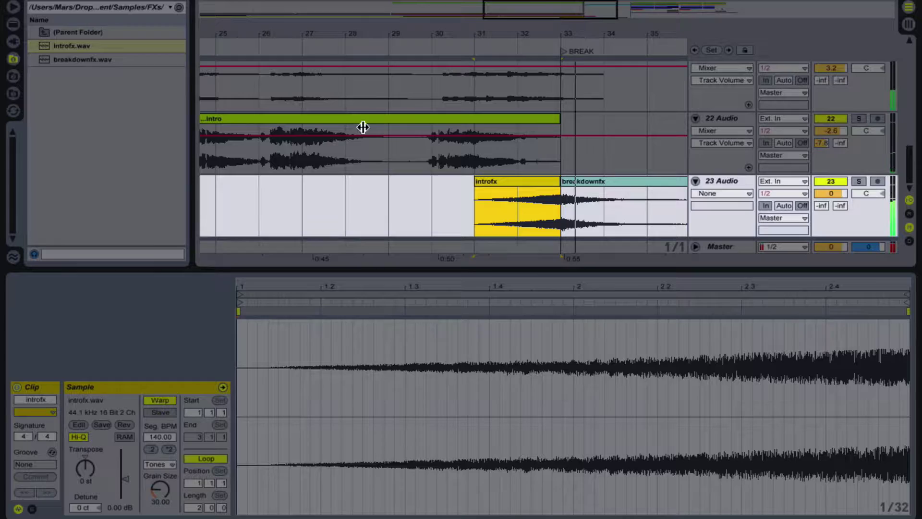
Step: Copy breakdownfx onto a new 24 Audio track and reverse the copied sample
left_click_drag(511, 15, 658, 140)
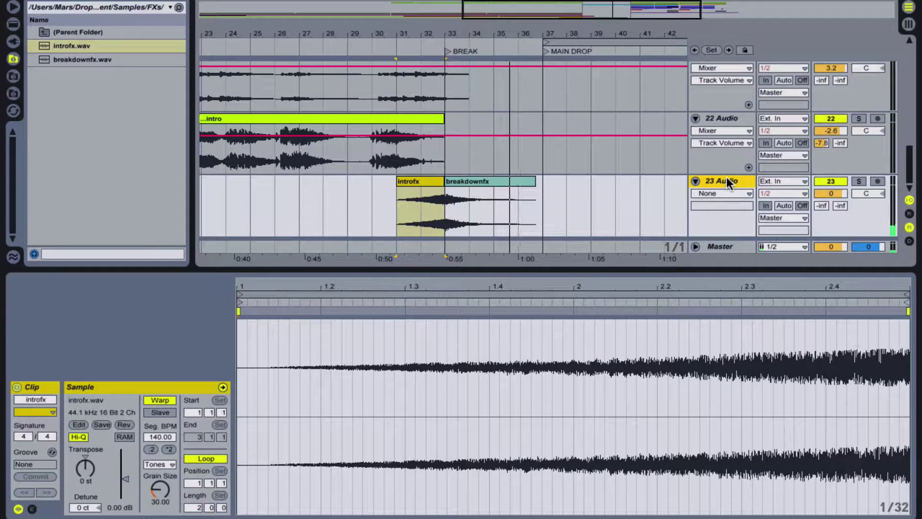
key("super+t")
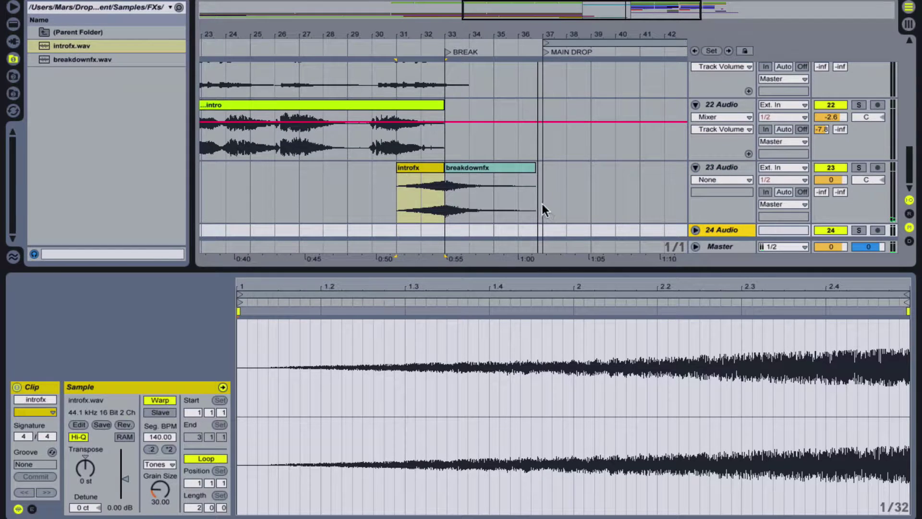
left_click_drag(505, 160, 523, 222)
left_click(696, 230)
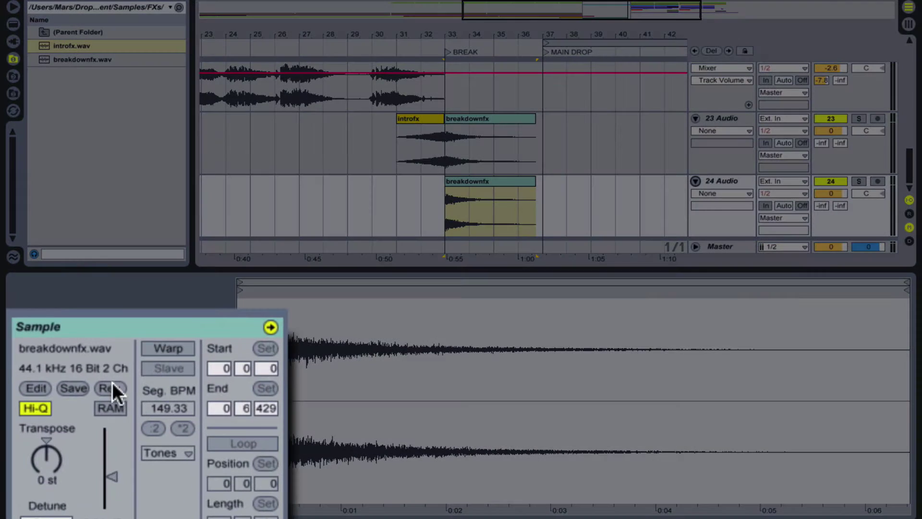
left_click(124, 424)
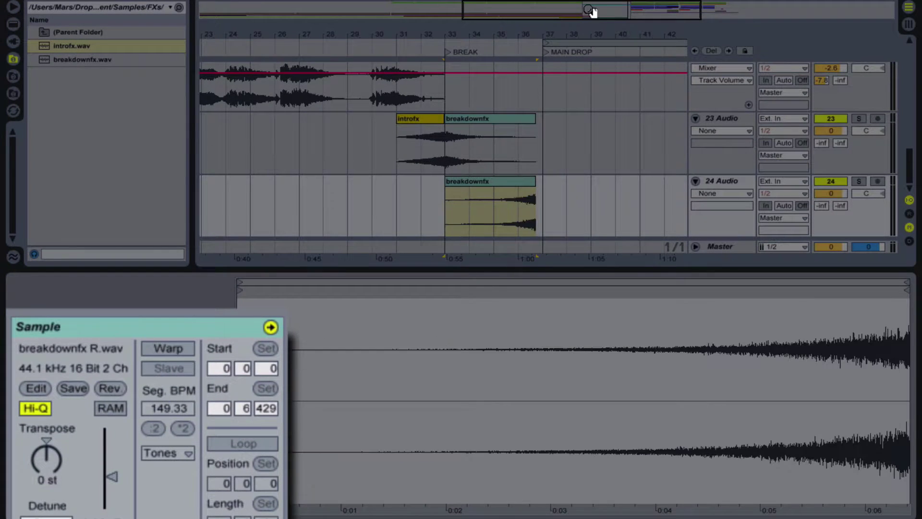
Step: With snapping off, trim the reversed clip to start exactly at bar 33
mouse_move(595, 11)
left_mouse_down()
mouse_move(595, 29)
mouse_move(610, 10)
left_mouse_up()
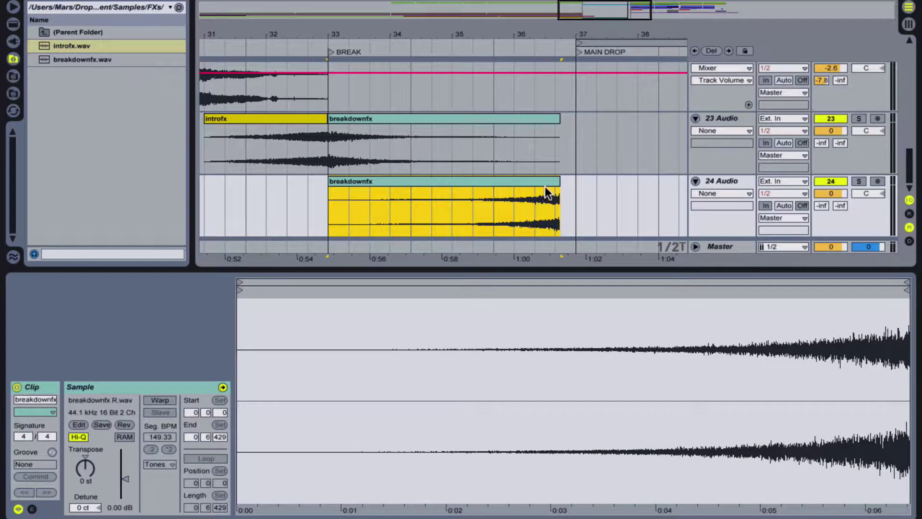
mouse_move(545, 187)
left_mouse_down()
mouse_move(528, 186)
mouse_move(537, 188)
left_mouse_up()
key("ctrl+4")
key("ctrl+4")
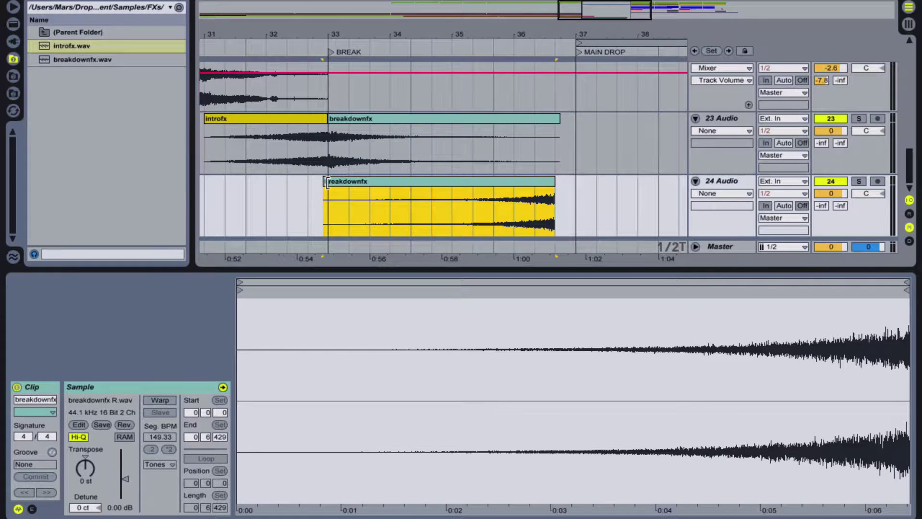
left_click_drag(327, 182, 328, 181)
left_click(326, 161)
key("space")
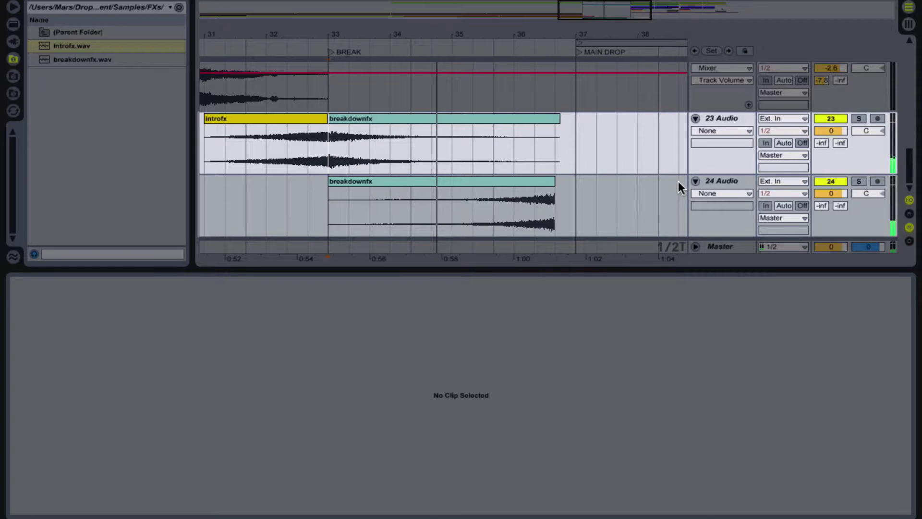
Step: Raise 24 Audio's volume to 2.2 dB and scroll back to the Chords track
left_click_drag(831, 193, 831, 183)
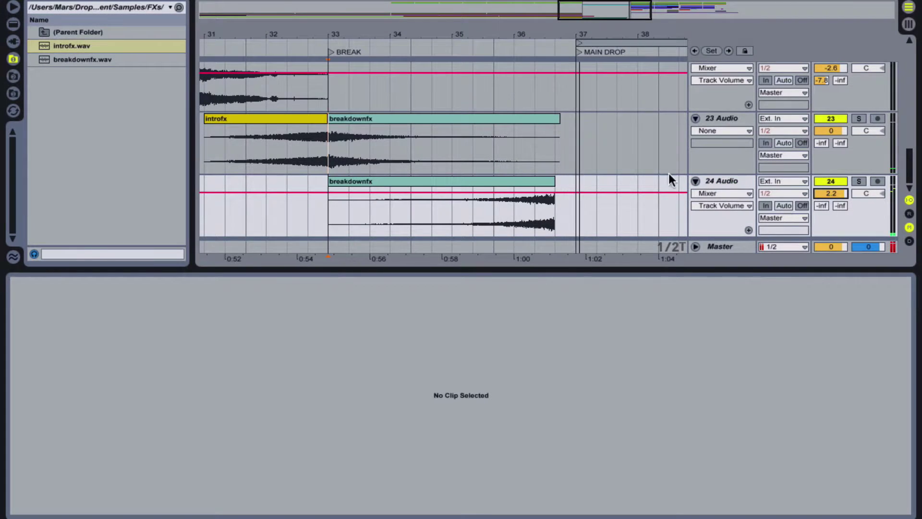
left_click_drag(592, 14, 595, 14)
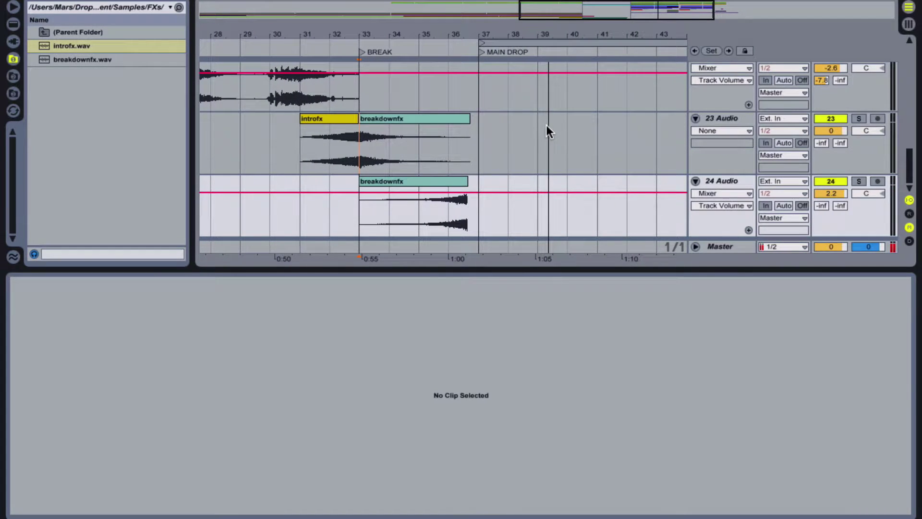
scroll(437, 103, "up", 5)
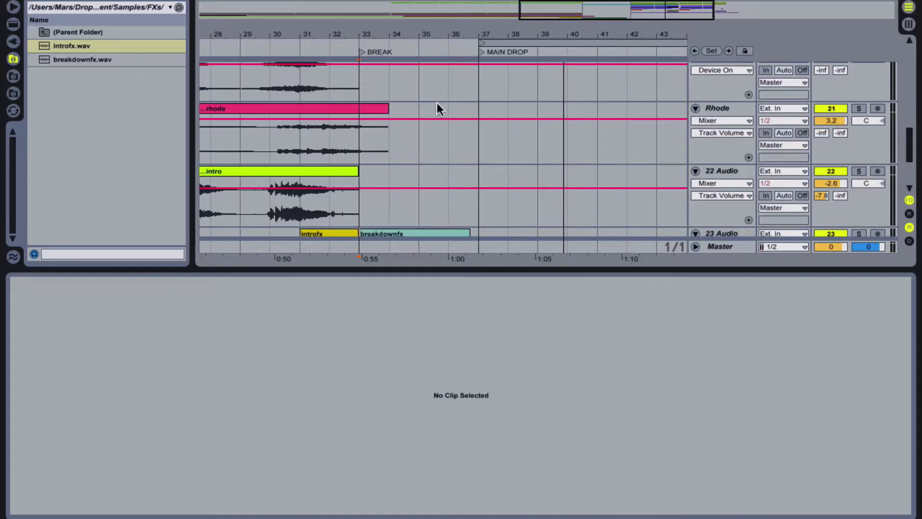
left_click_drag(568, 17, 567, 19)
scroll(384, 99, "up", 8)
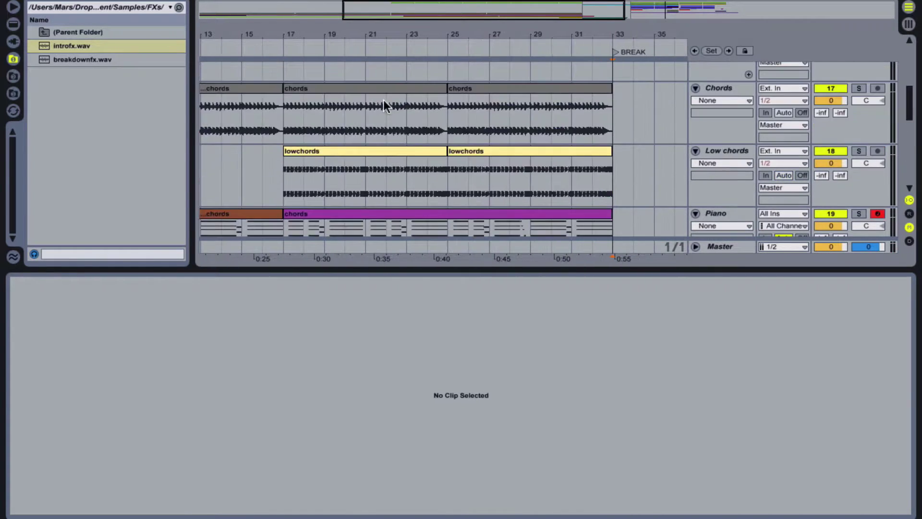
scroll(418, 31, "left", 10)
scroll(386, 155, "down", 4)
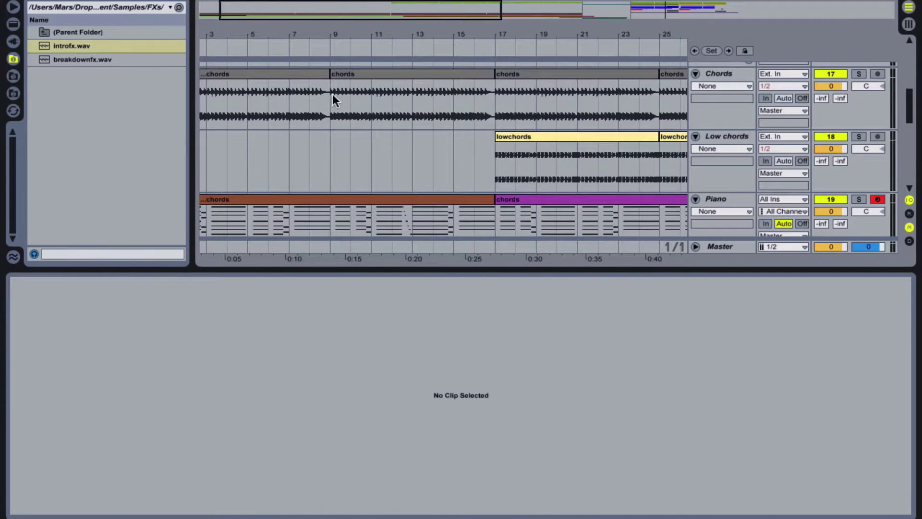
scroll(389, 30, "right", 10)
Step: Copy the last half bar of the chords clip to bar 34 as a new clip
left_click(557, 103)
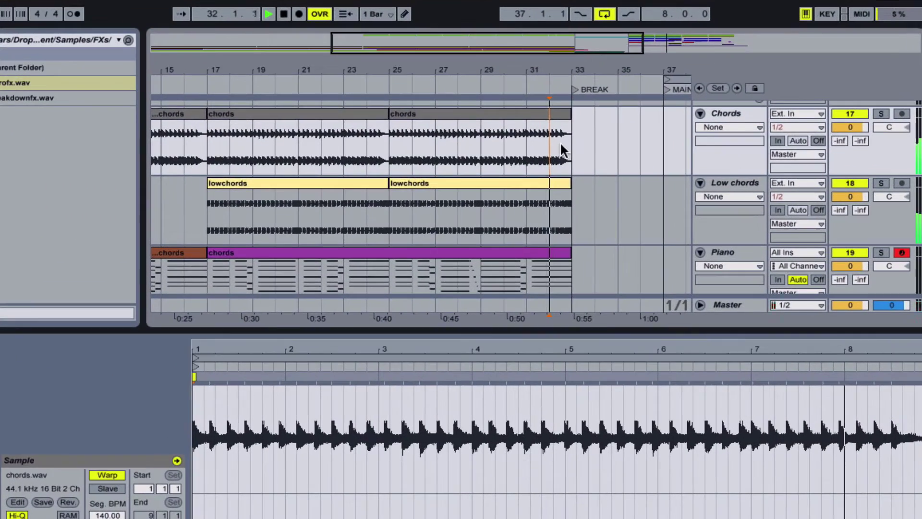
left_click_drag(603, 47, 600, 77)
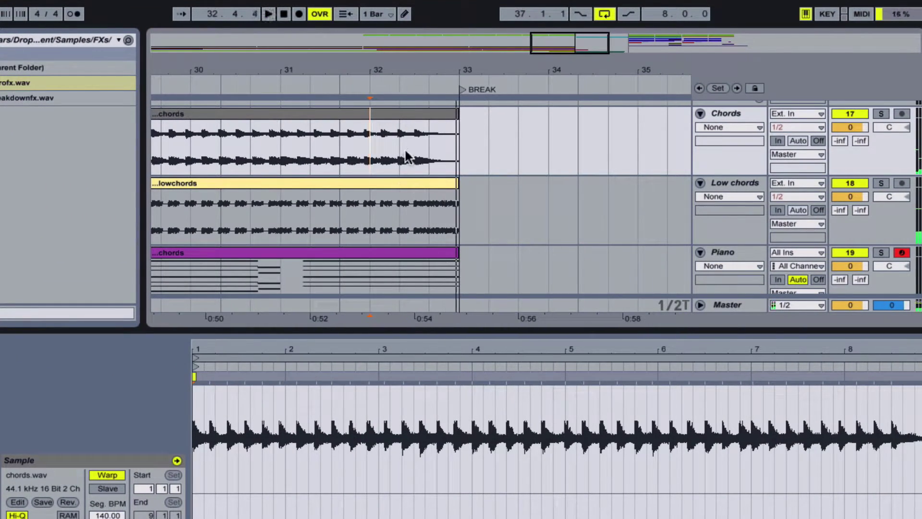
left_click_drag(405, 148, 466, 157)
left_click_drag(425, 126, 573, 127)
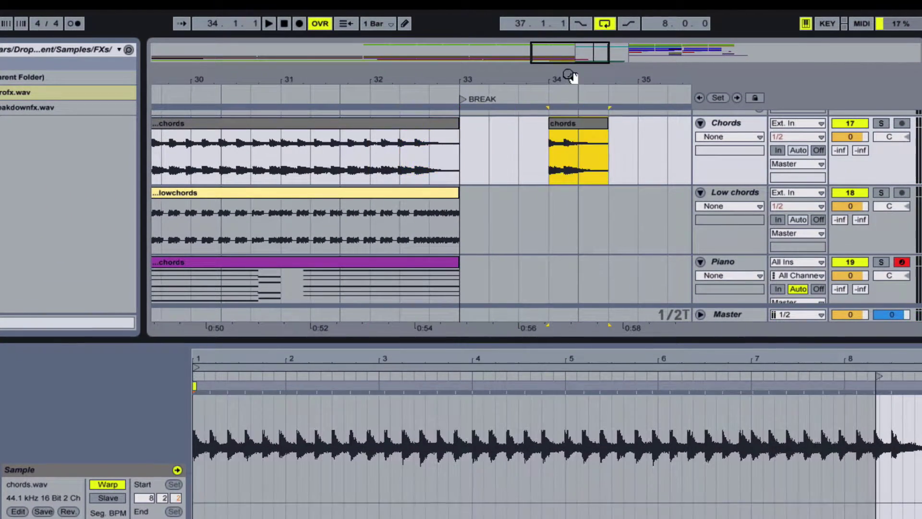
scroll(449, 103, "right", 2)
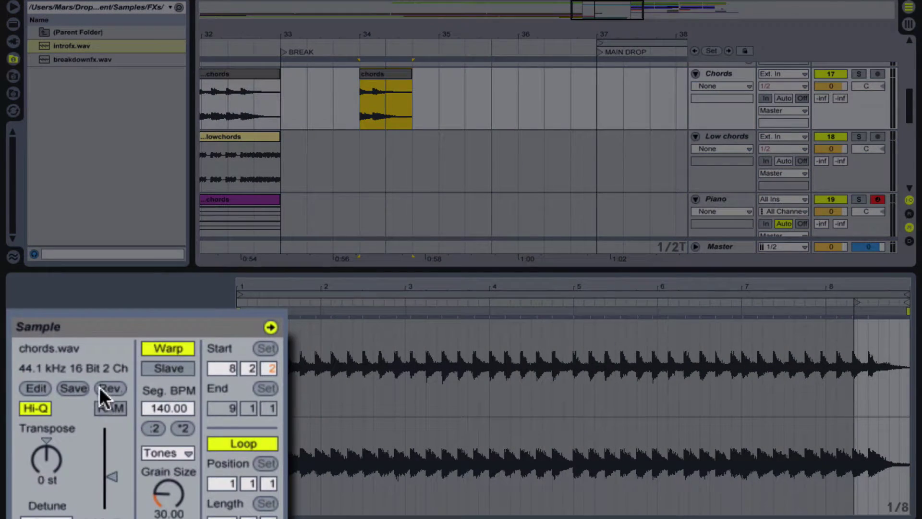
Step: Reverse and shorten the chord slice, placing it just after bar 36 before MAIN DROP
left_click(121, 426)
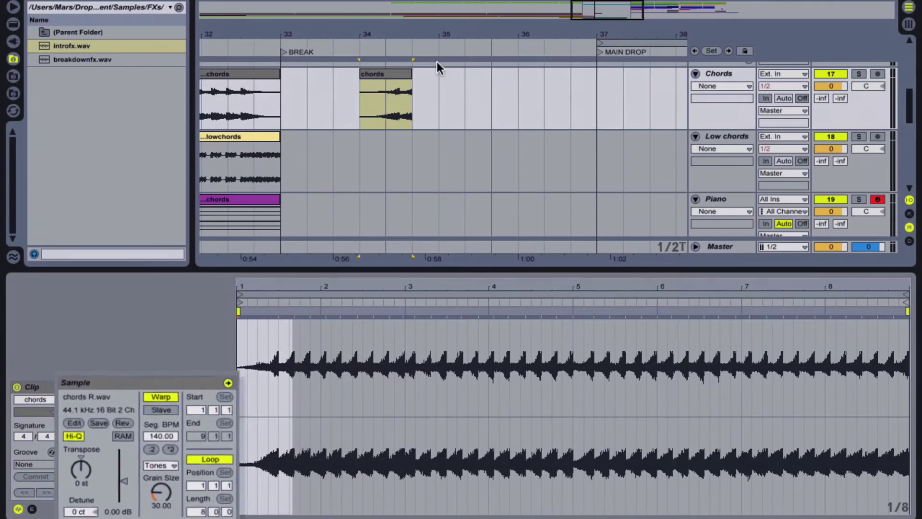
left_click_drag(409, 73, 552, 78)
key("super+4")
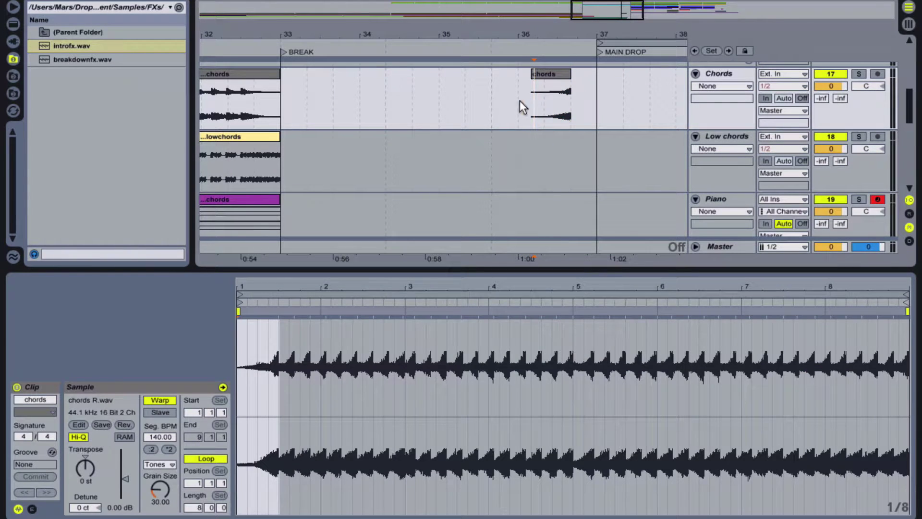
left_click(520, 103)
key("space")
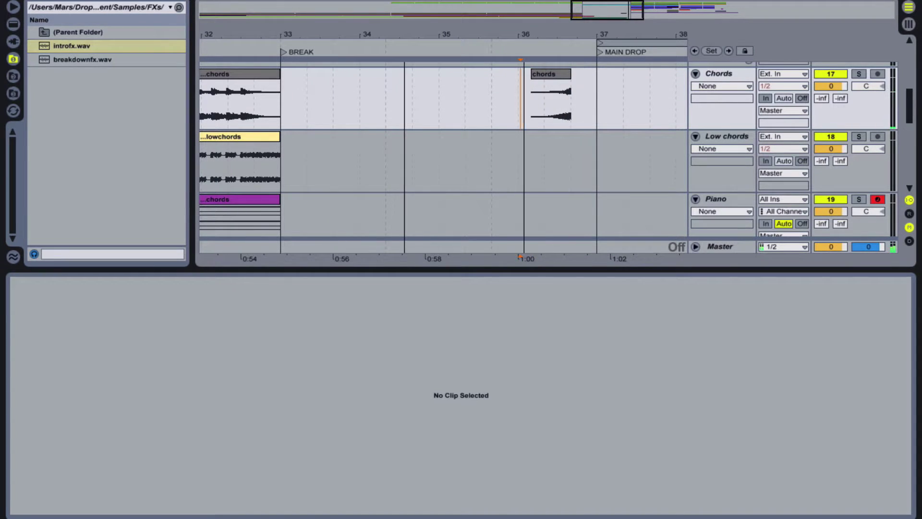
Step: Draw a volume-envelope fade-in from silence on the reversed chords clip
left_click_drag(517, 53, 516, 47)
left_click(477, 73)
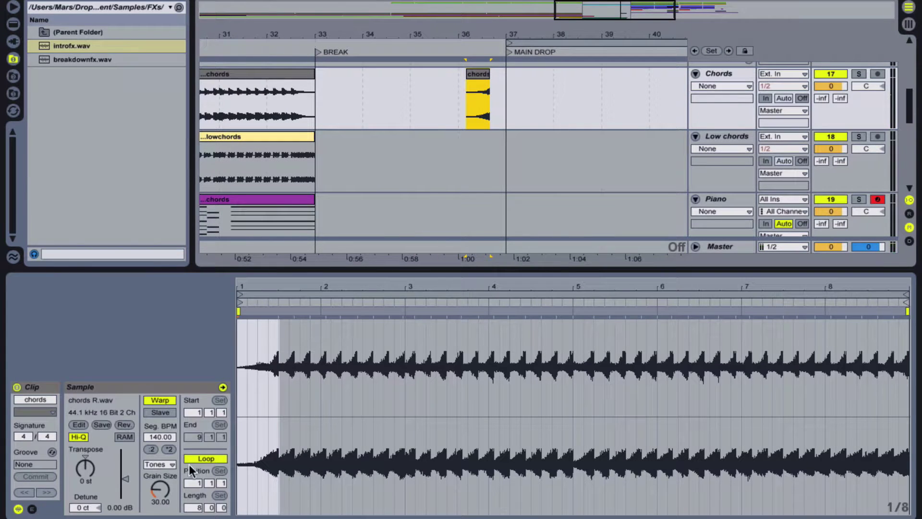
left_click(32, 509)
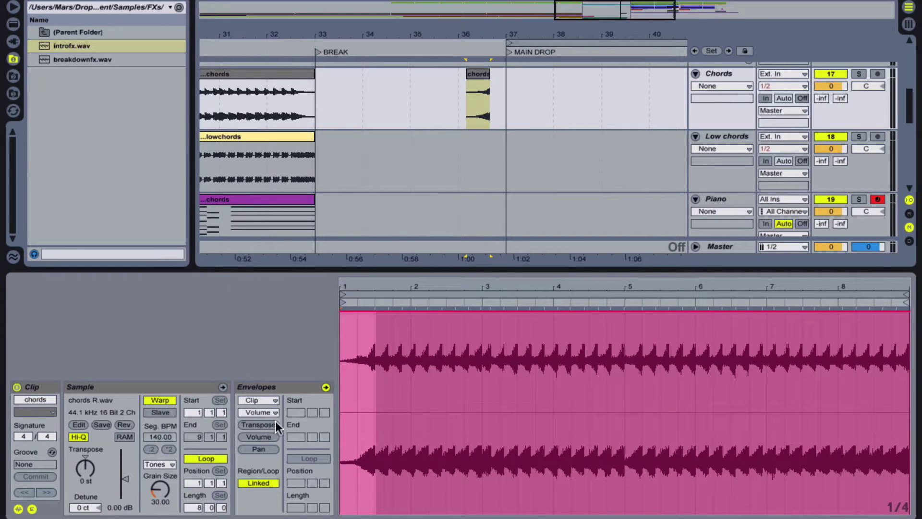
left_click(373, 311)
left_click_drag(364, 311, 340, 504)
key("space")
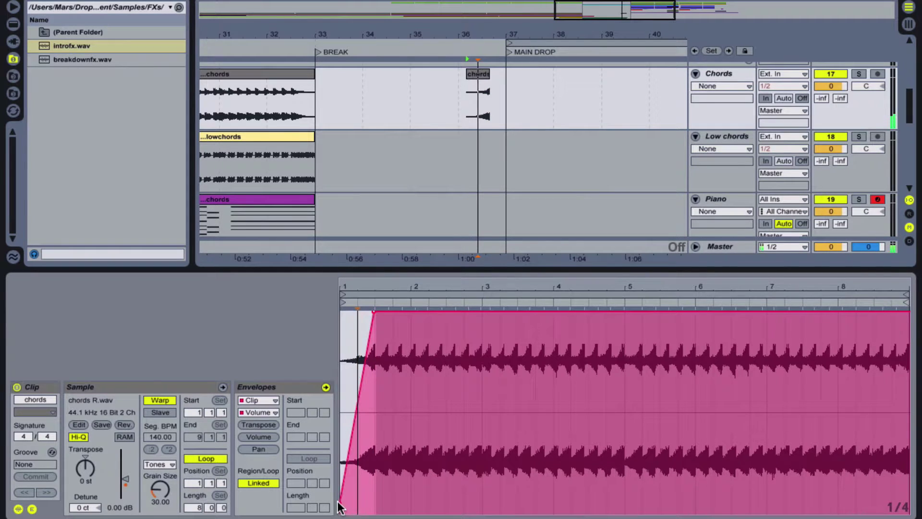
Step: Re-enable grid snapping and raise the clip gain to 3.63 dB, cueing playback at bar 25
left_click_drag(584, 34, 627, 10)
left_click(437, 75)
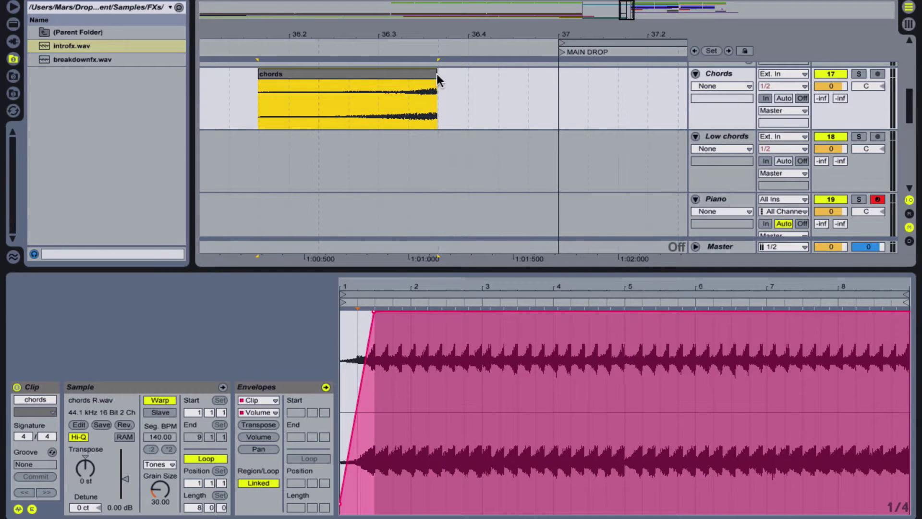
key("ctrl+4")
key("minus")
key("minus")
key("minus")
key("minus")
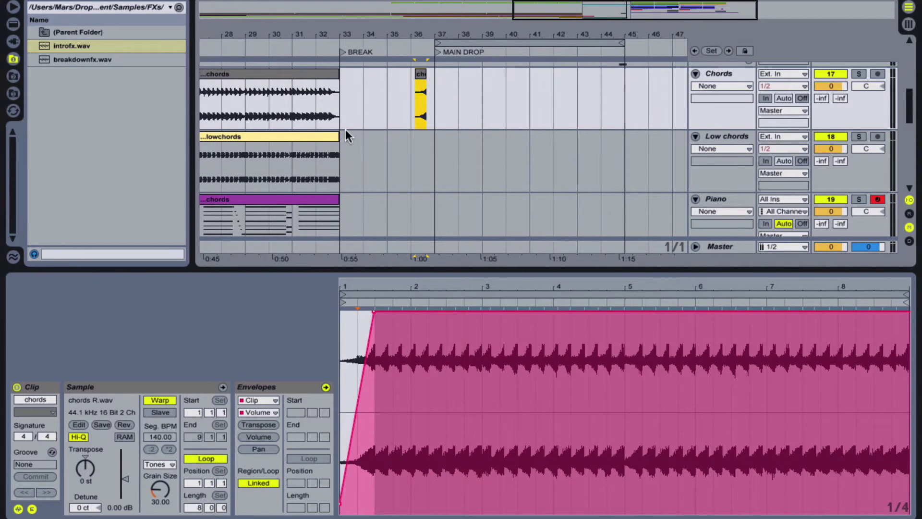
left_click_drag(123, 492, 124, 481)
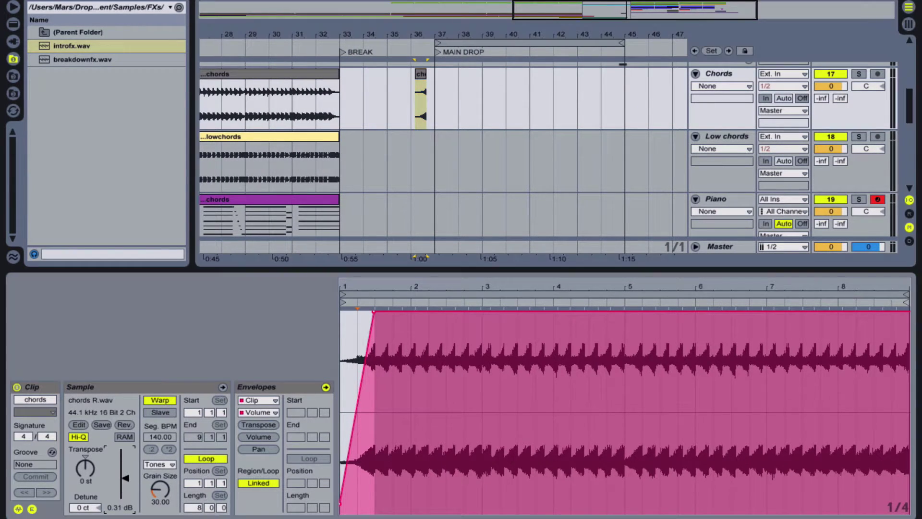
key("space")
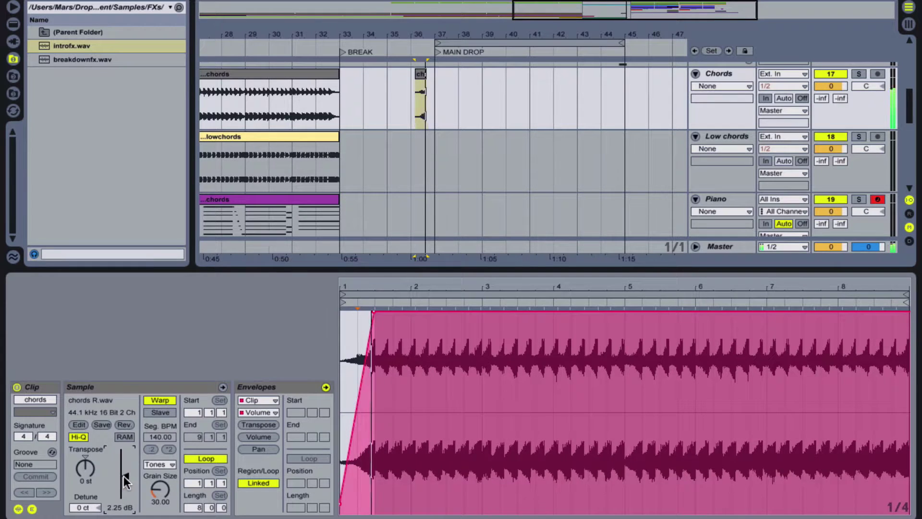
left_click_drag(123, 477, 123, 476)
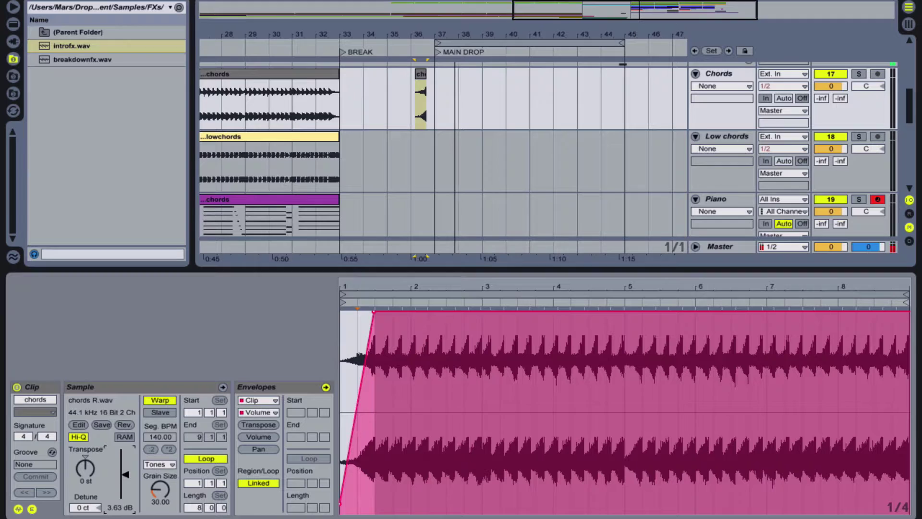
mouse_move(240, 39)
left_mouse_down()
mouse_move(404, 144)
mouse_move(409, 157)
left_mouse_up()
left_click(370, 180)
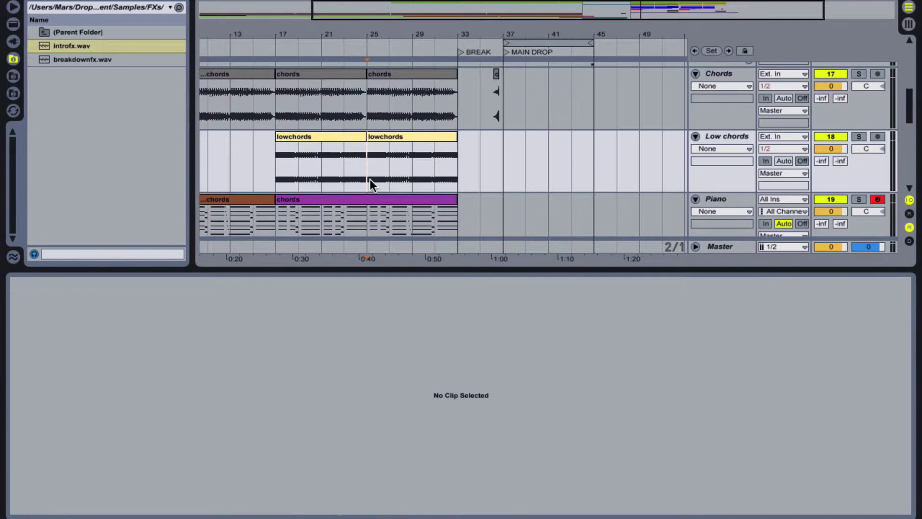
Step: Play from bar 25 through the breakdown and drop, then unfold the Perc track's volume
key("space")
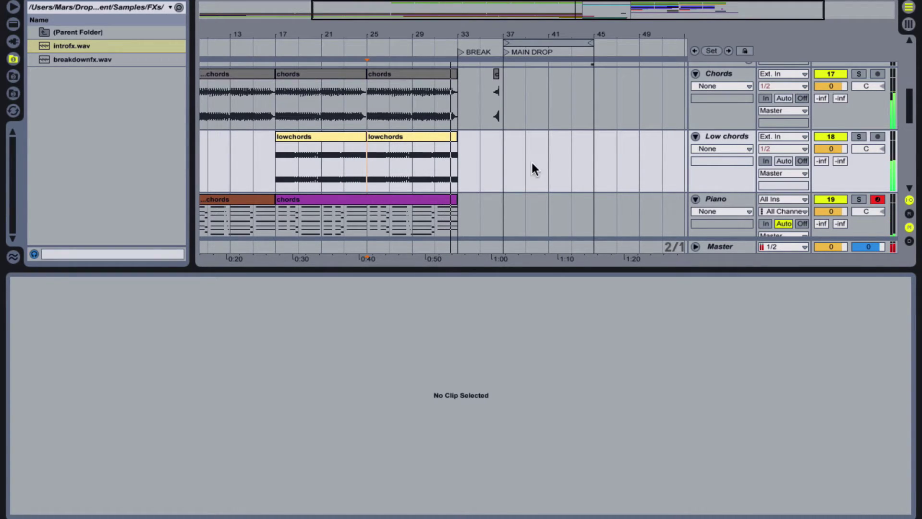
scroll(532, 158, "down", 10)
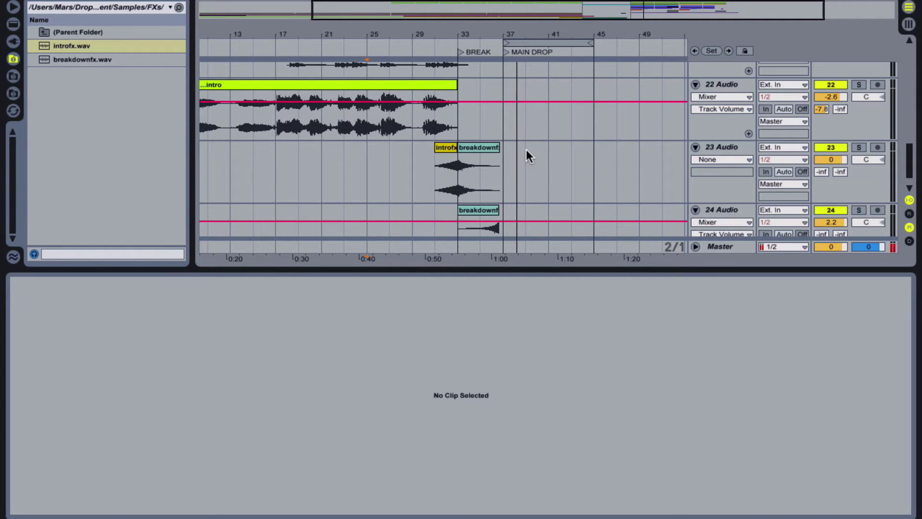
scroll(528, 154, "up", 3)
scroll(528, 154, "up", 10)
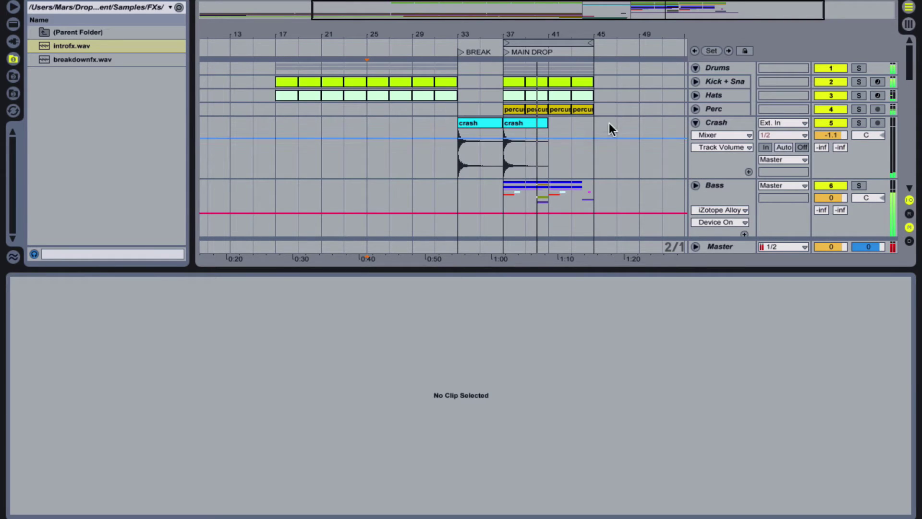
left_click(695, 109)
Step: Nudge the Perc volume up, then browse the DJ Academy blog and course menus
left_click_drag(837, 121, 837, 116)
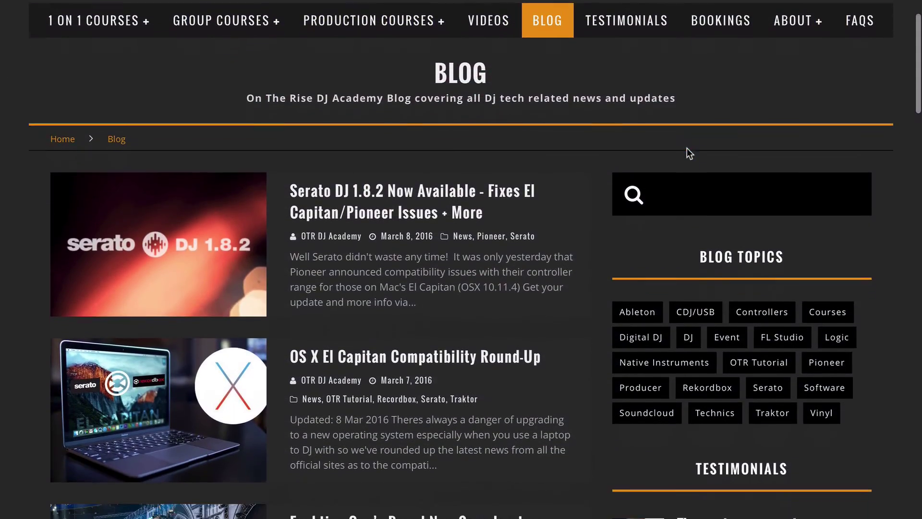
scroll(687, 149, "down", 5)
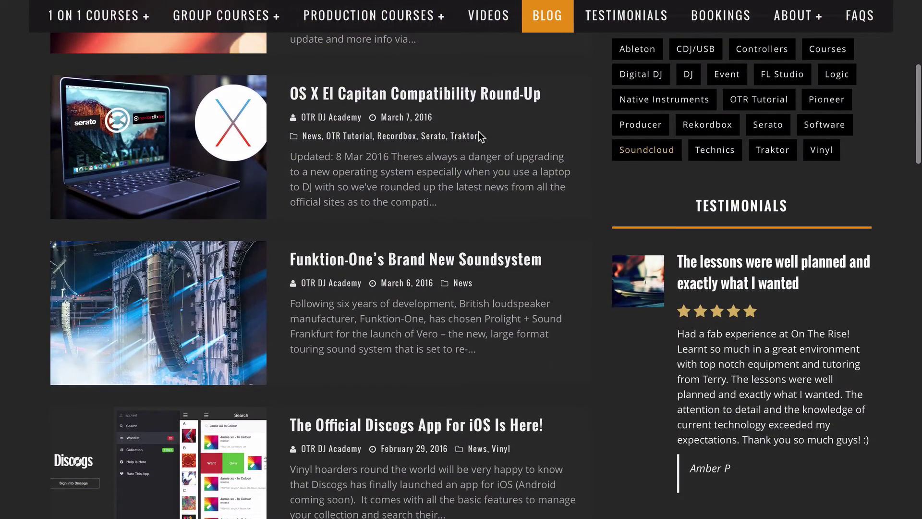
mouse_move(112, 27)
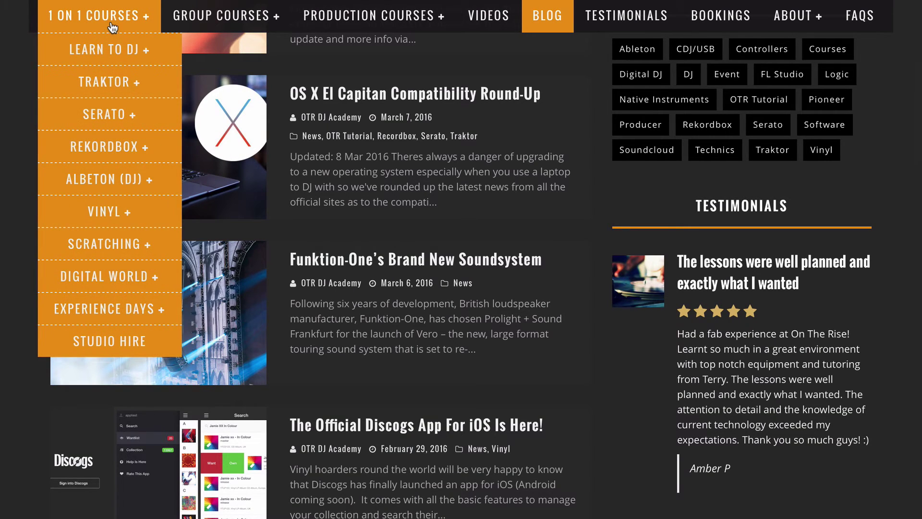
mouse_move(187, 23)
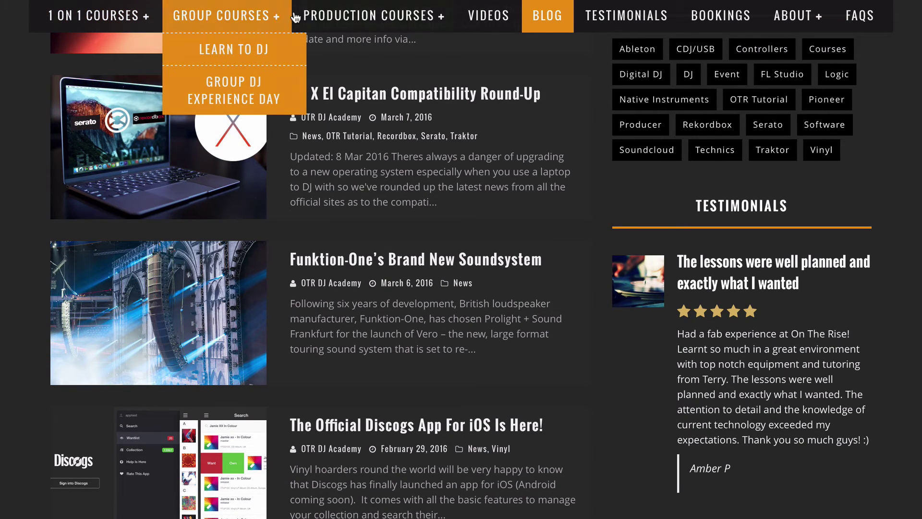
mouse_move(480, 17)
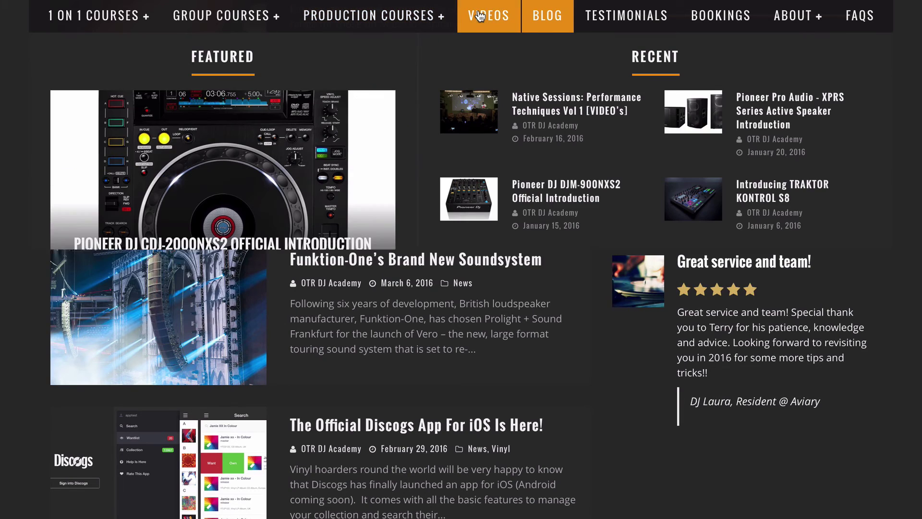